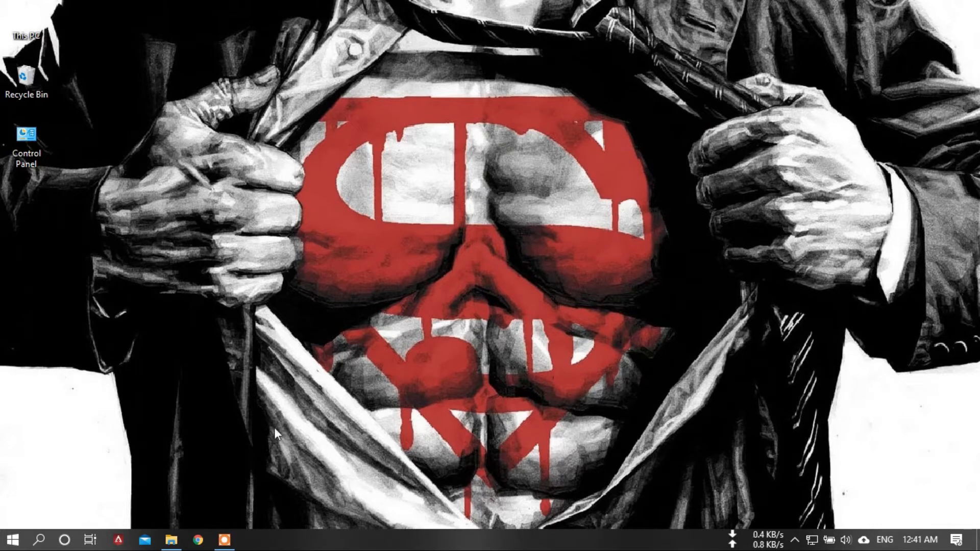
Open Google Chrome and search the web for "jdk download"
{"action": "left_click", "coordinate": [195, 541]}
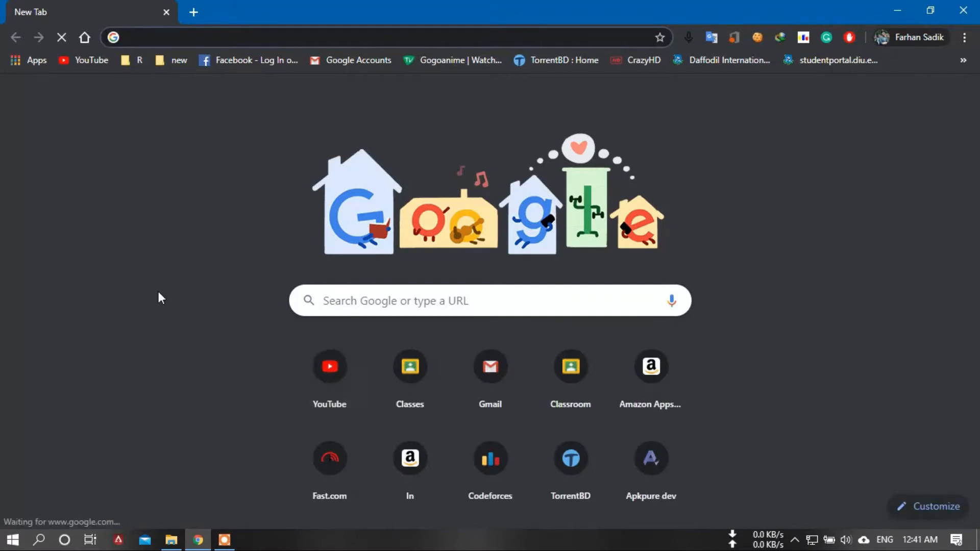
{"action": "left_click", "coordinate": [350, 296]}
{"action": "type", "text": "jdk download"}
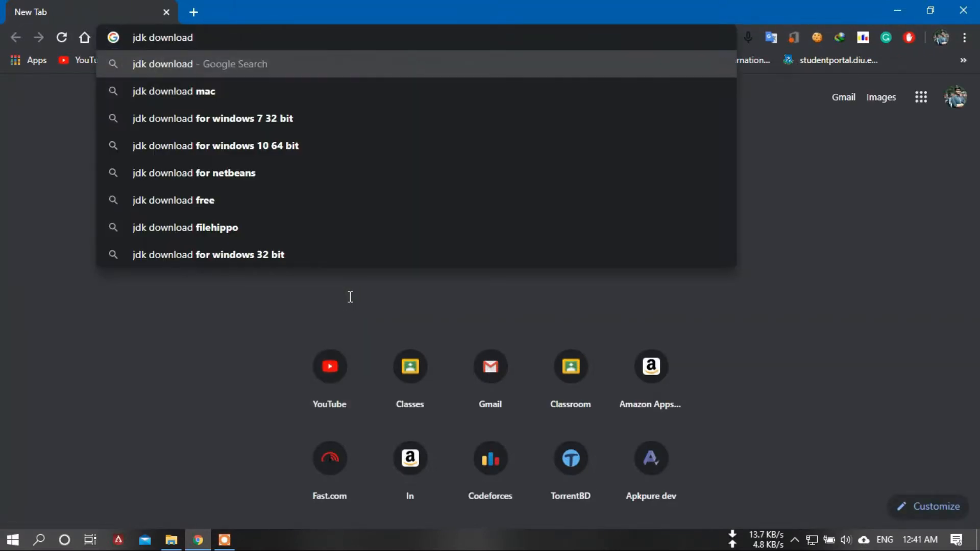
{"action": "key", "text": "Return"}
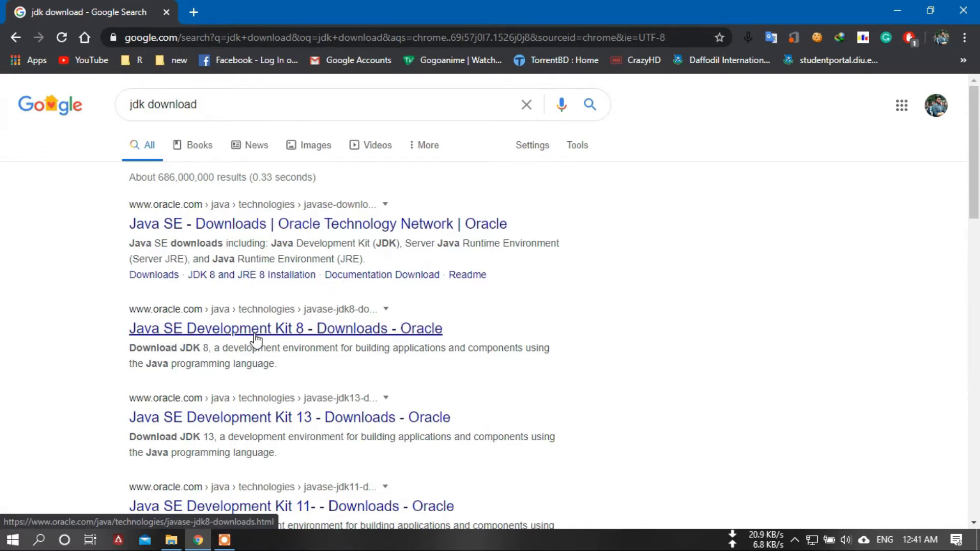
Open Oracle's Java SE Development Kit 8 downloads page and look through the 8u251 files for the Windows installers
{"action": "left_click", "coordinate": [295, 332]}
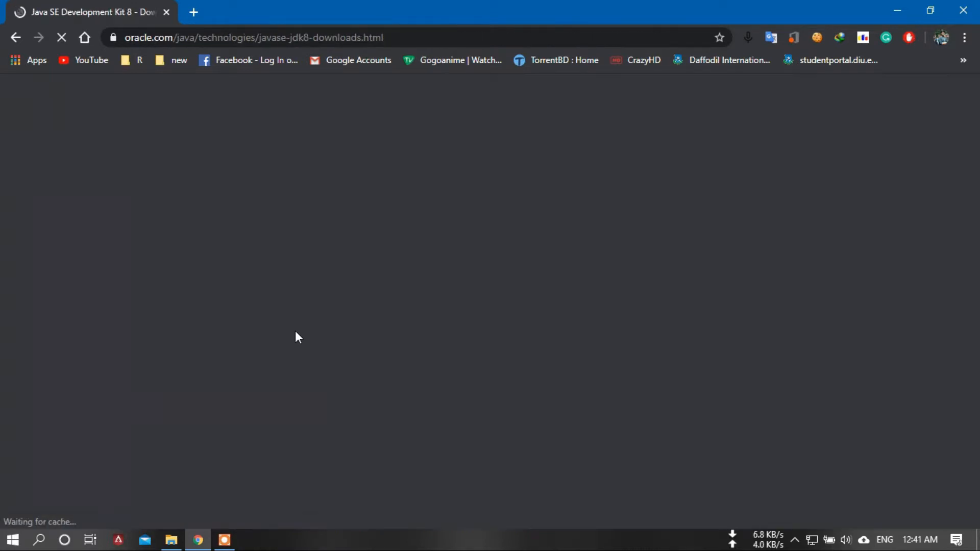
{"action": "scroll", "coordinate": [510, 336], "scroll_direction": "down", "scroll_amount": 7}
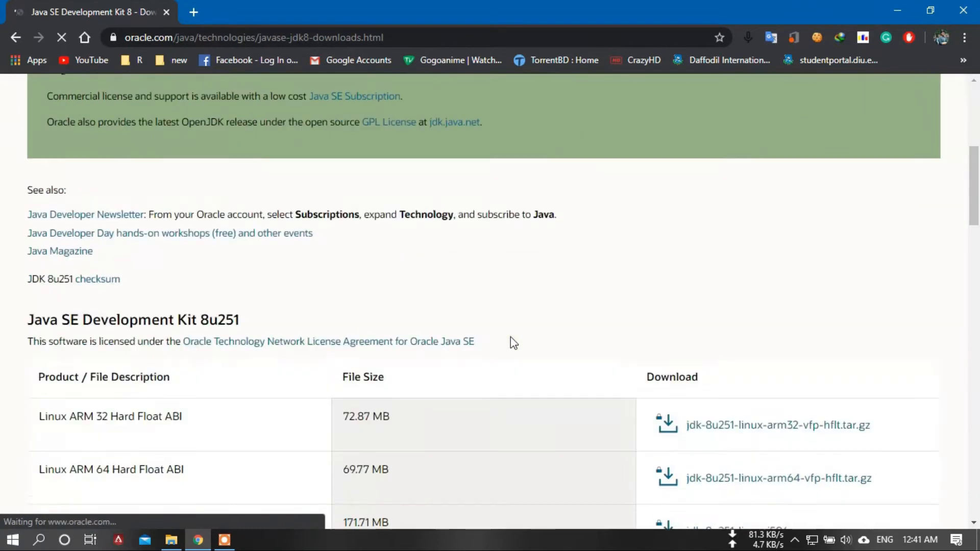
{"action": "scroll", "coordinate": [513, 341], "scroll_direction": "down", "scroll_amount": 7}
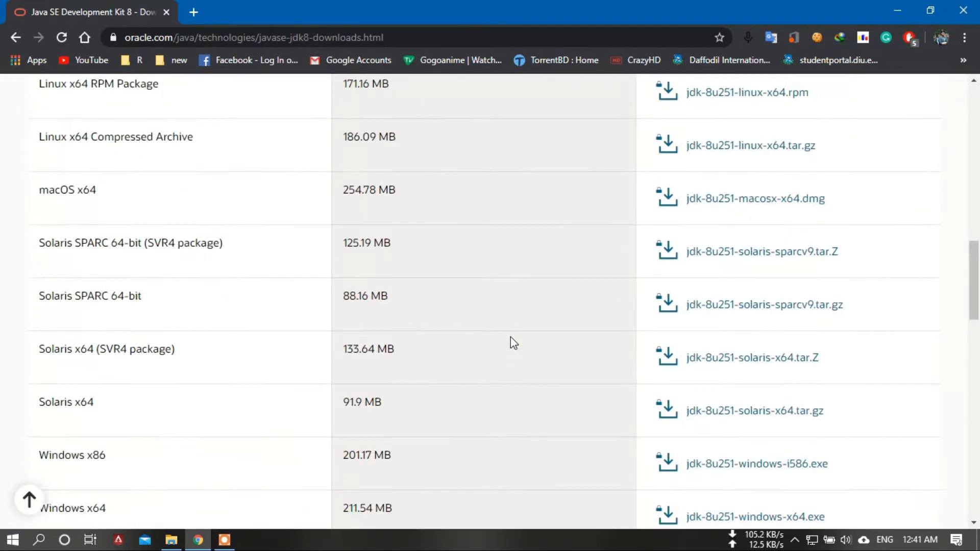
{"action": "scroll", "coordinate": [511, 337], "scroll_direction": "down", "scroll_amount": 5}
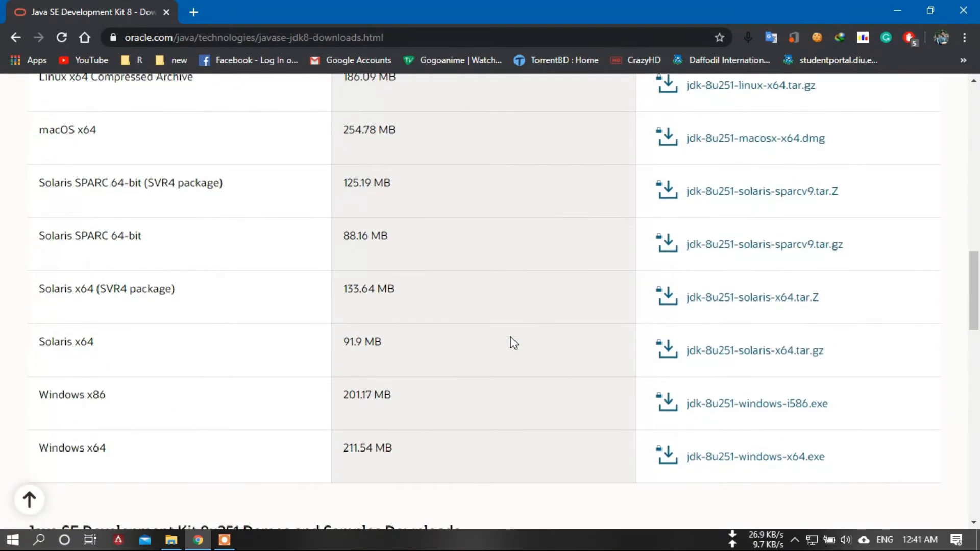
{"action": "scroll", "coordinate": [510, 336], "scroll_direction": "down", "scroll_amount": 2}
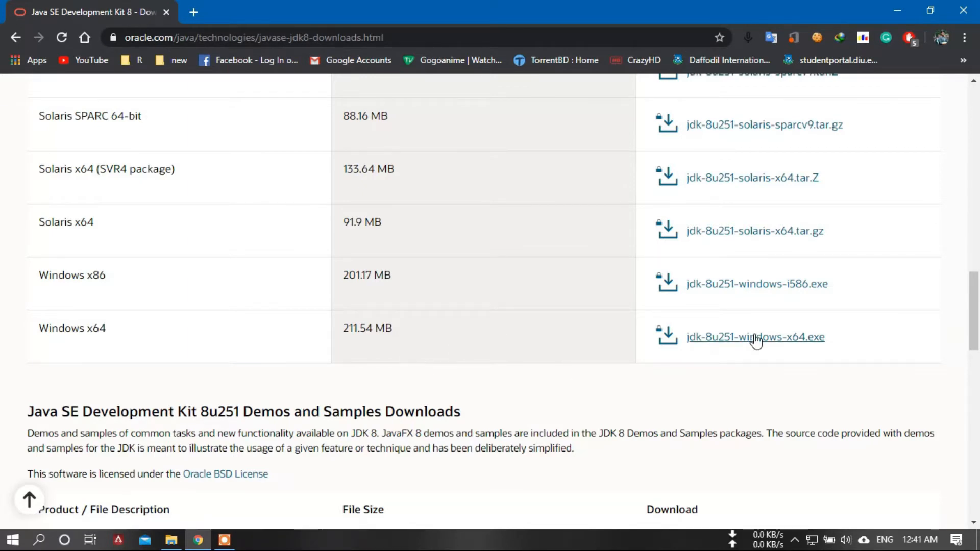
{"action": "scroll", "coordinate": [421, 344], "scroll_direction": "down", "scroll_amount": 5}
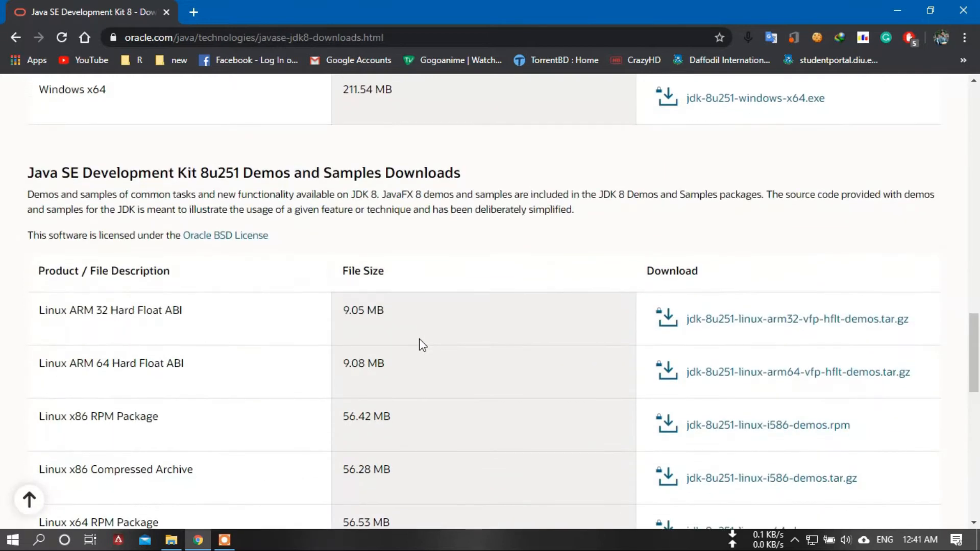
{"action": "scroll", "coordinate": [485, 330], "scroll_direction": "up", "scroll_amount": 9}
Return to the search results, open Oracle's Java SE Downloads page and browse the archived Java SE 8 JDK downloads
{"action": "key", "text": "alt+Left"}
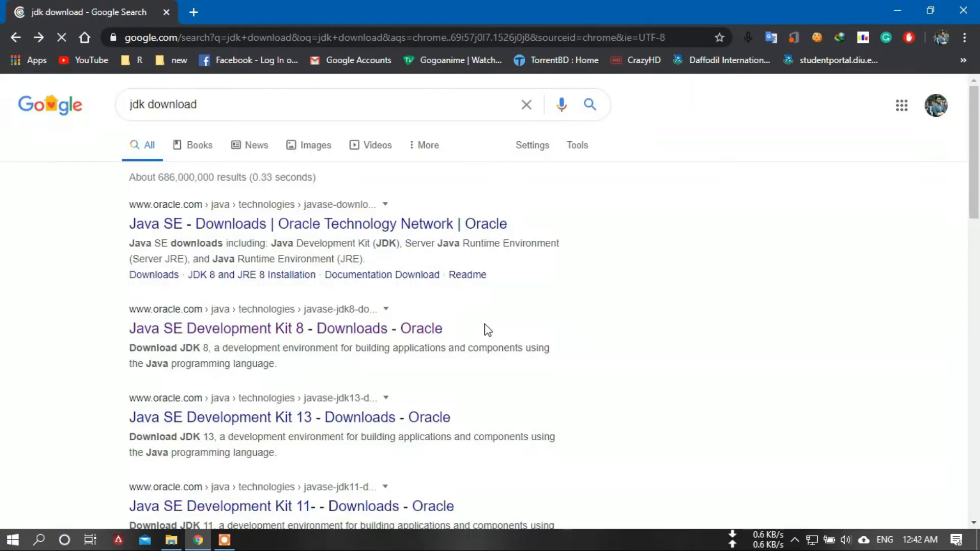
{"action": "left_click", "coordinate": [329, 222]}
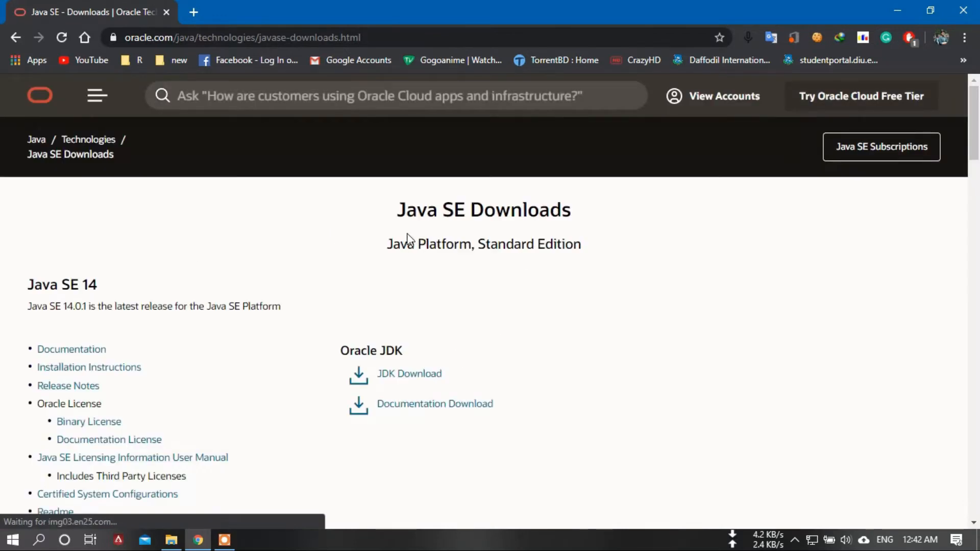
{"action": "scroll", "coordinate": [594, 285], "scroll_direction": "down", "scroll_amount": 10}
{"action": "scroll", "coordinate": [590, 285], "scroll_direction": "down", "scroll_amount": 20}
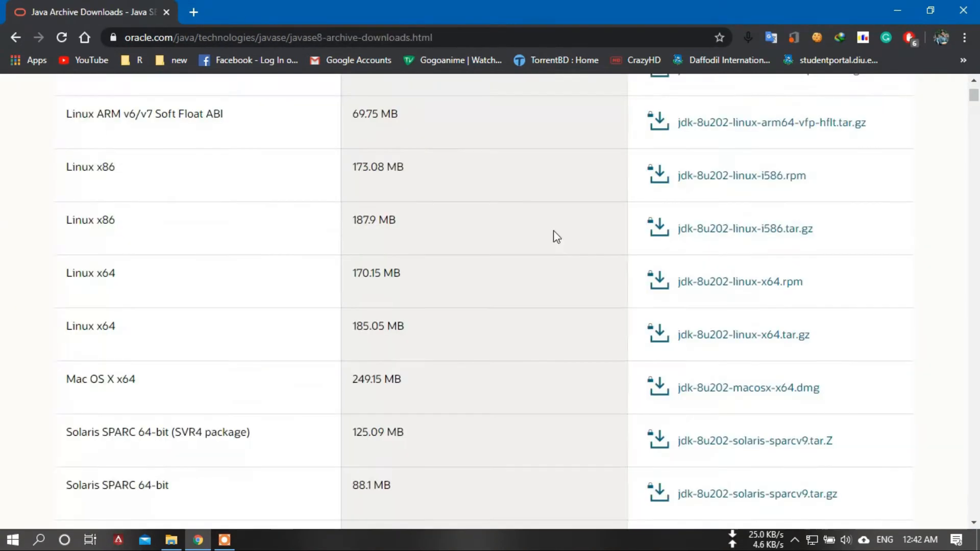
{"action": "scroll", "coordinate": [553, 231], "scroll_direction": "down", "scroll_amount": 7}
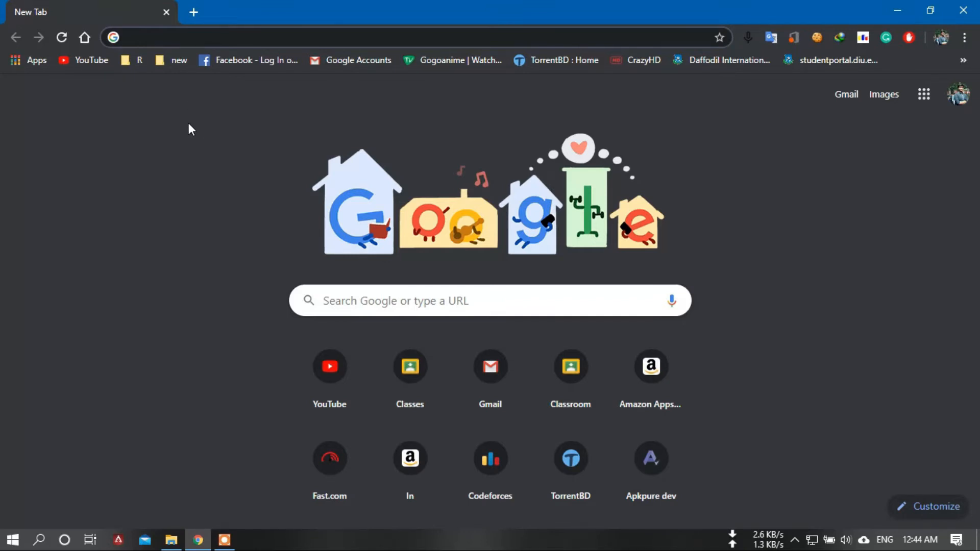
Search for "android studio download" and open the Android Developers download page for Android Studio and SDK tools
{"action": "type", "text": "andor"}
{"action": "key", "text": "BackSpace"}
{"action": "key", "text": "BackSpace"}
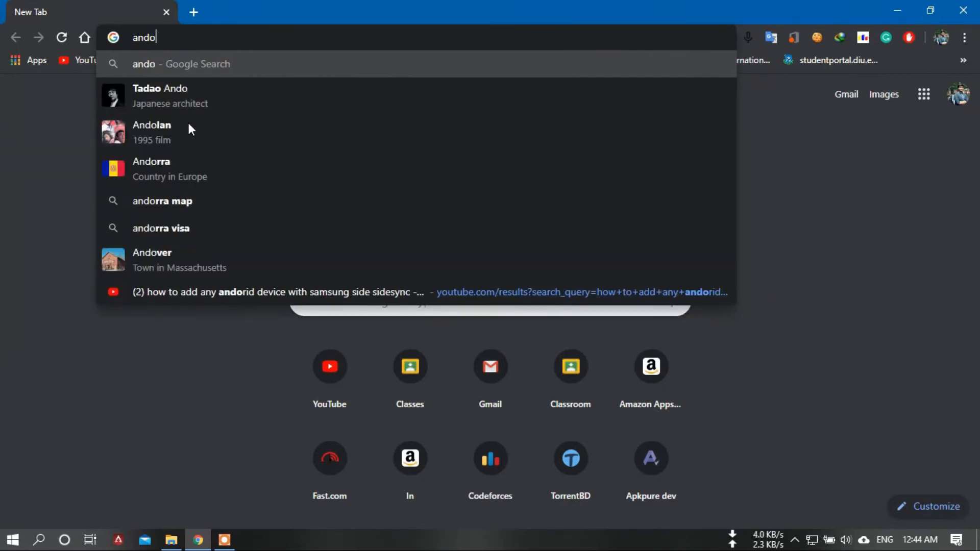
{"action": "type", "text": "ro"}
{"action": "key", "text": "Return"}
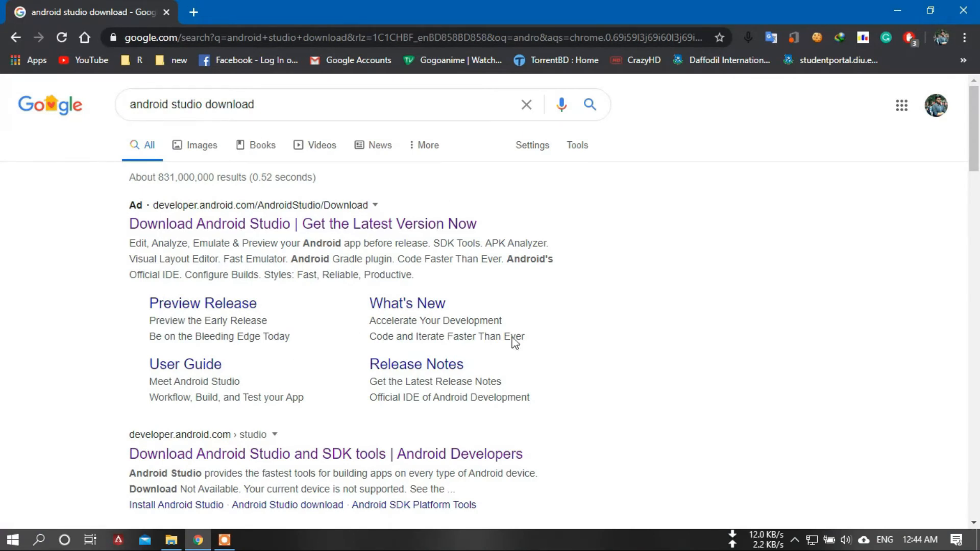
{"action": "scroll", "coordinate": [321, 414], "scroll_direction": "down", "scroll_amount": 2}
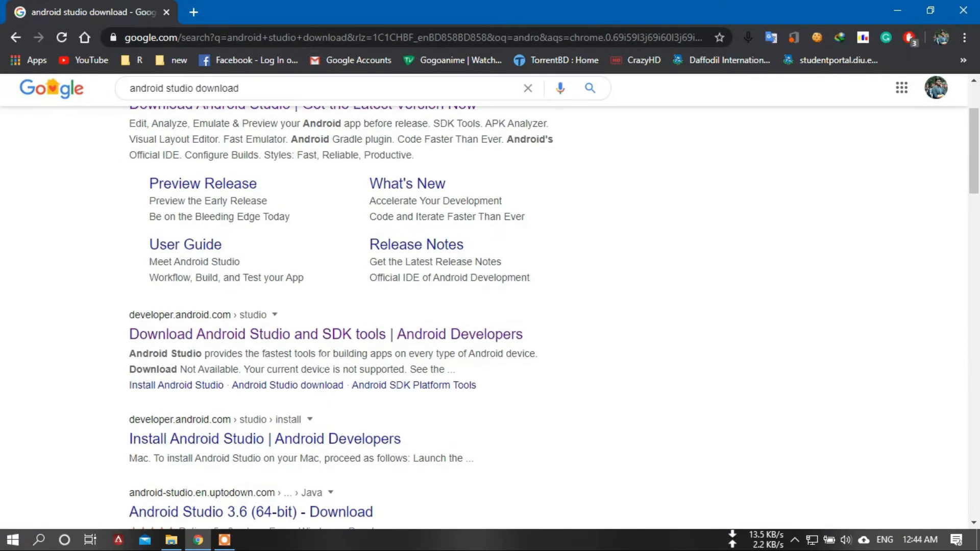
{"action": "left_click", "coordinate": [328, 337]}
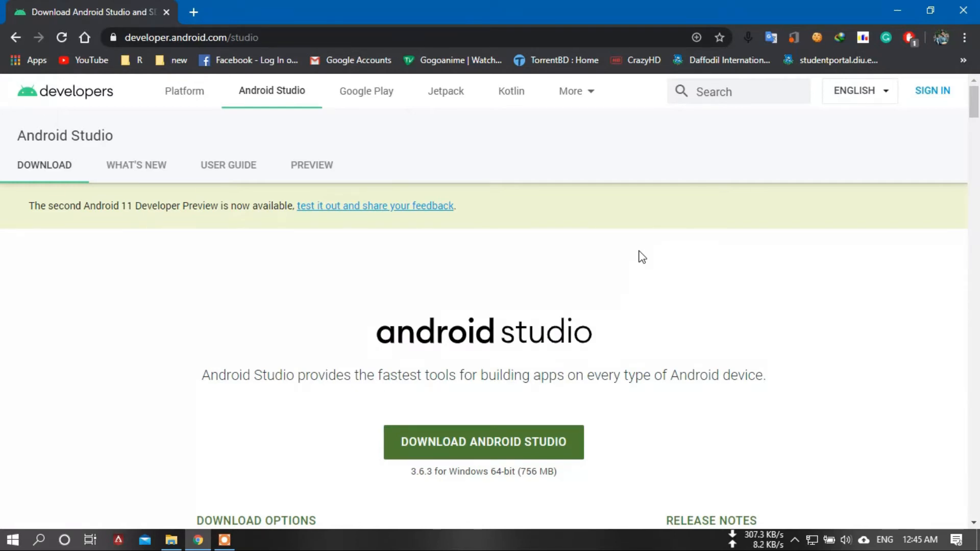
Review the Android Studio packages offered for each platform in the download options, and return to the main download page
{"action": "scroll", "coordinate": [642, 257], "scroll_direction": "down", "scroll_amount": 2}
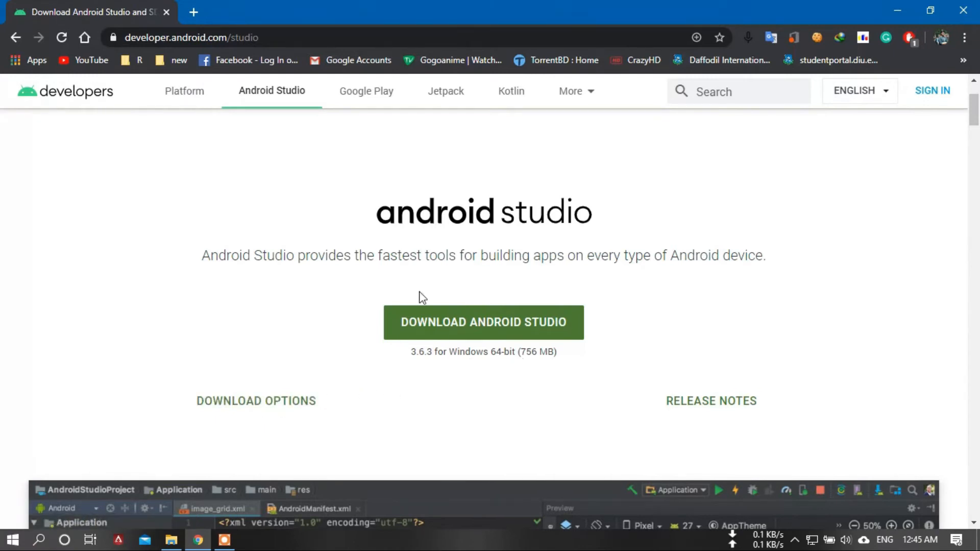
{"action": "left_click", "coordinate": [301, 405]}
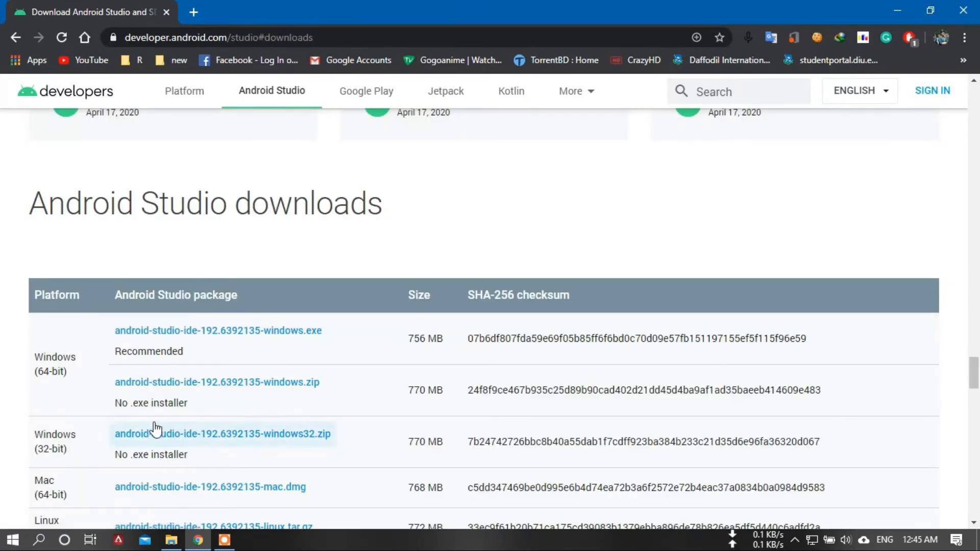
{"action": "scroll", "coordinate": [337, 350], "scroll_direction": "down", "scroll_amount": 5}
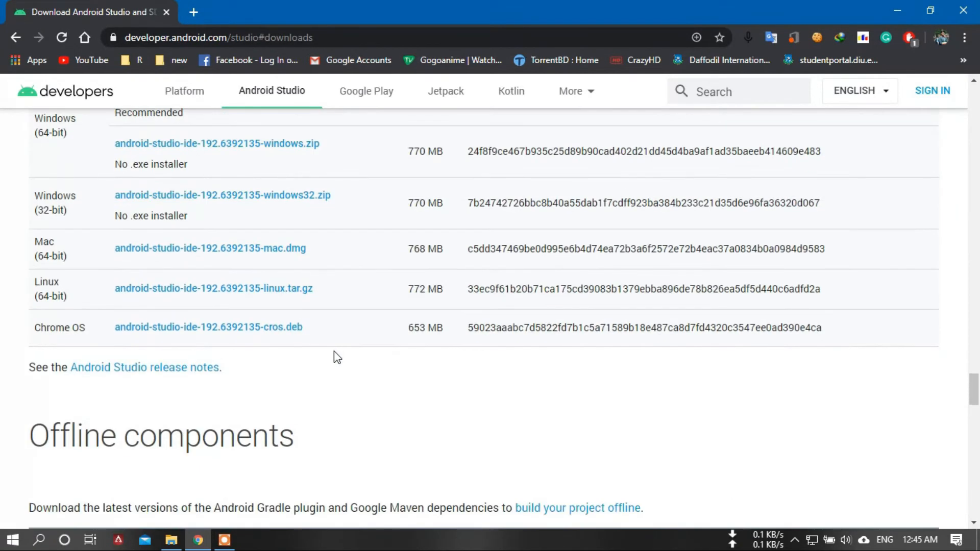
{"action": "scroll", "coordinate": [425, 354], "scroll_direction": "up", "scroll_amount": 2}
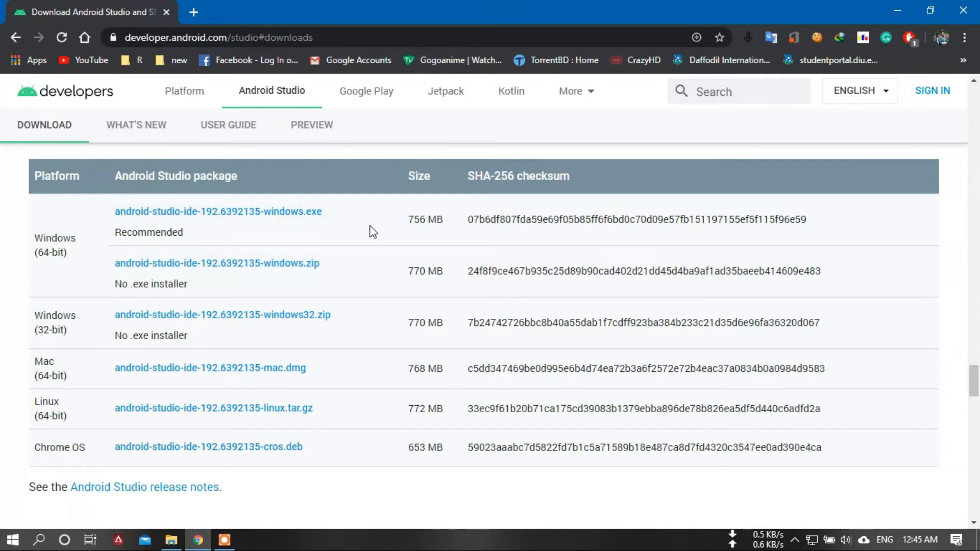
{"action": "key", "text": "alt+Left"}
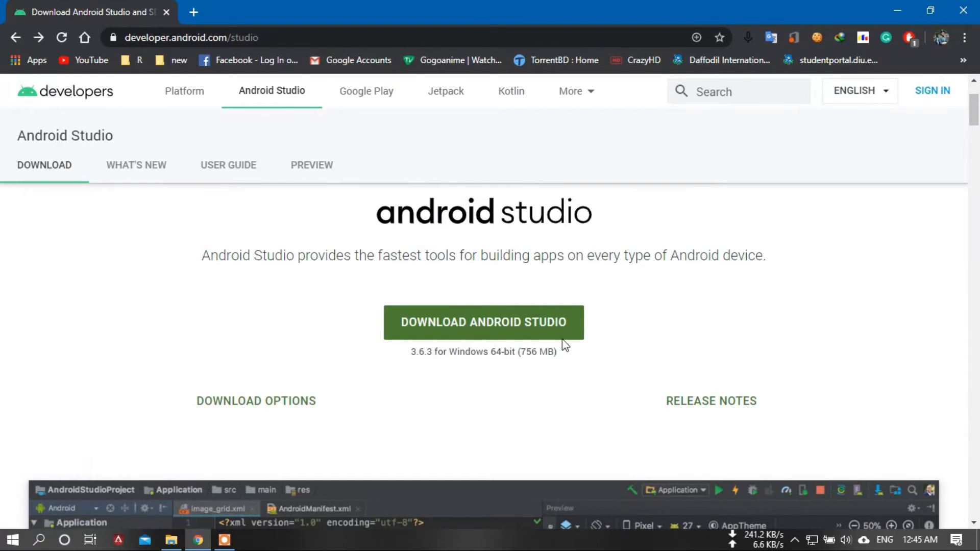
Switch to File Explorer and run the android-studio-ide-192.6392135 Windows installer from the Programs folder in Idm Downloads
{"action": "left_click", "coordinate": [892, 8]}
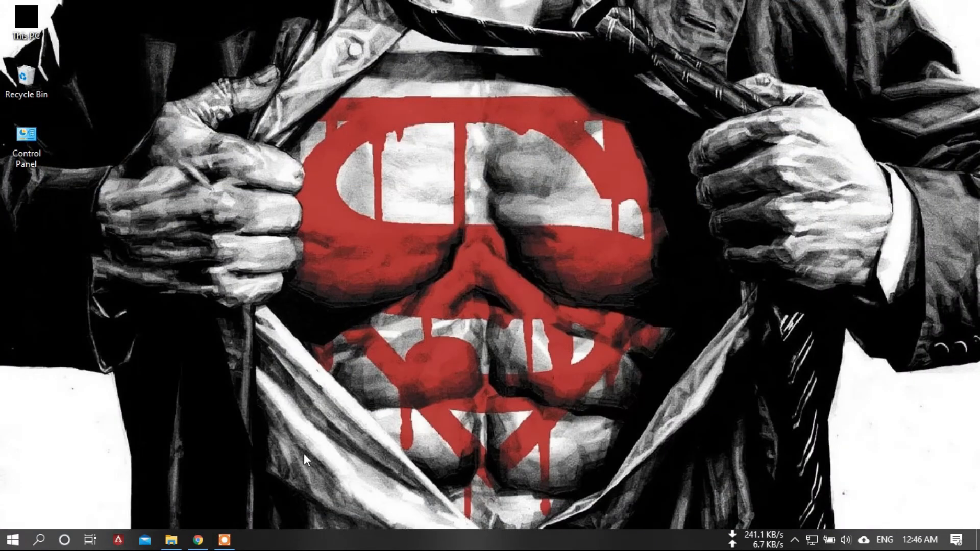
{"action": "left_click", "coordinate": [171, 540]}
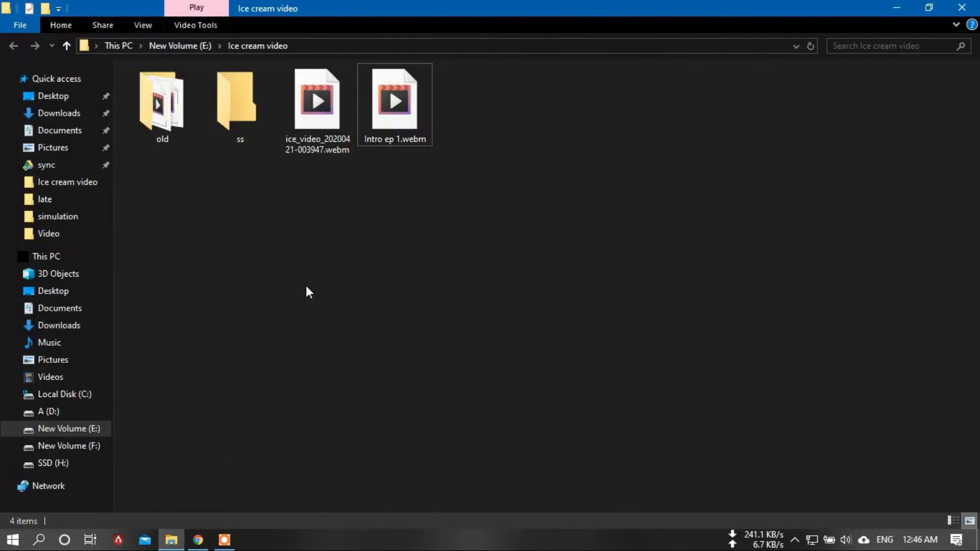
{"action": "left_click", "coordinate": [172, 540]}
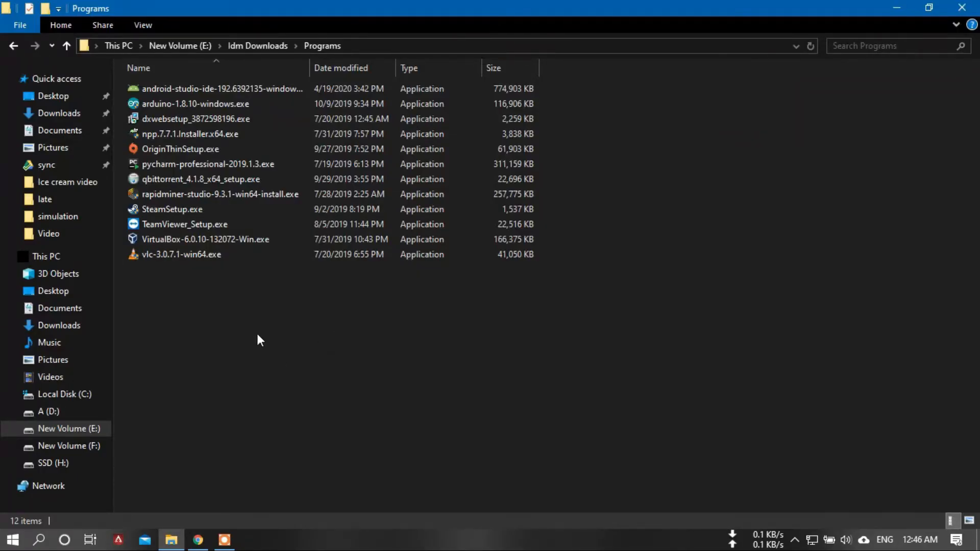
{"action": "left_click", "coordinate": [225, 94]}
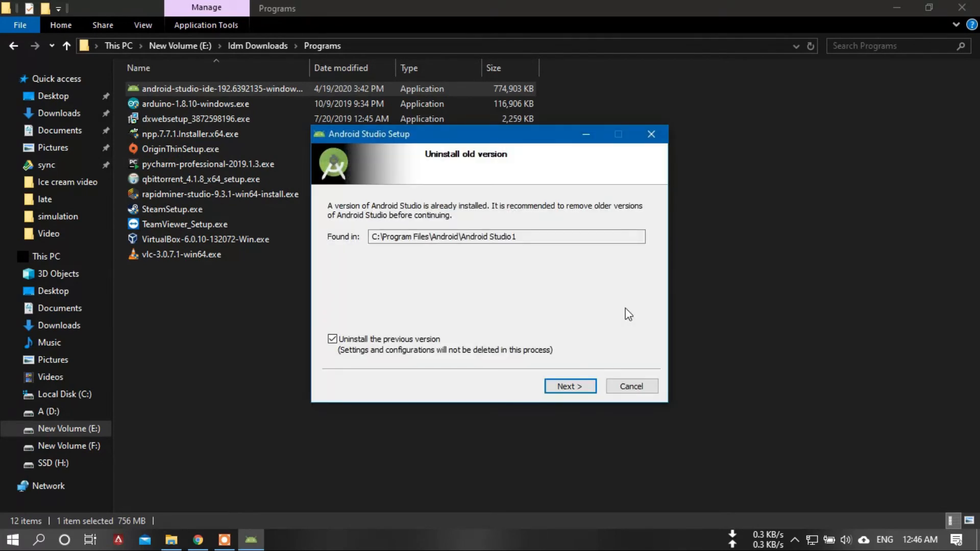
Quit the Android Studio setup at the old-version uninstall page and close the Programs folder window
{"action": "left_click", "coordinate": [632, 388]}
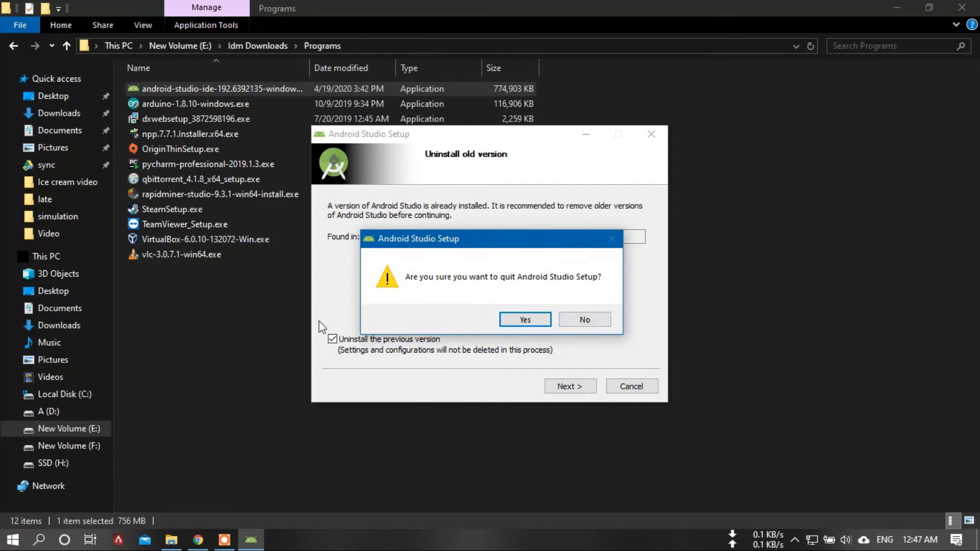
{"action": "left_click", "coordinate": [526, 319]}
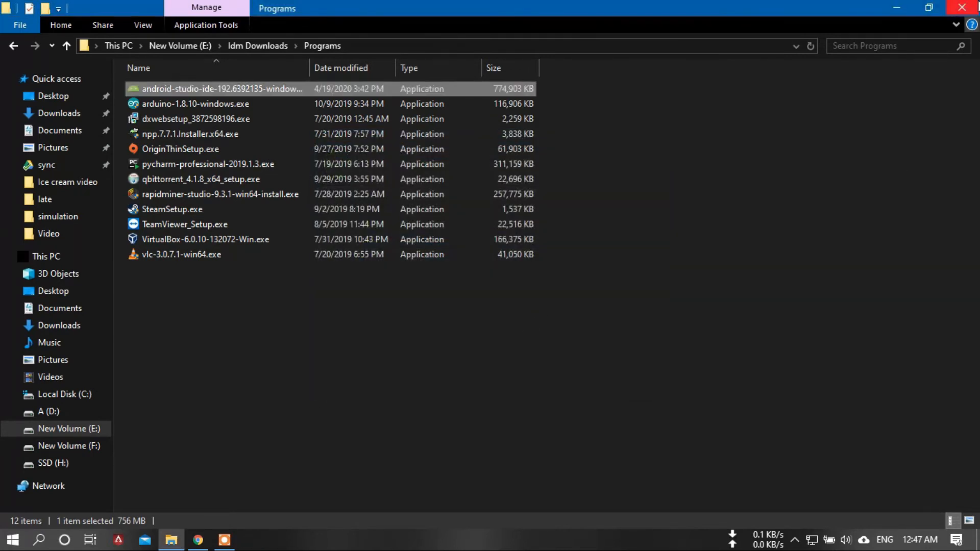
{"action": "left_click", "coordinate": [962, 7]}
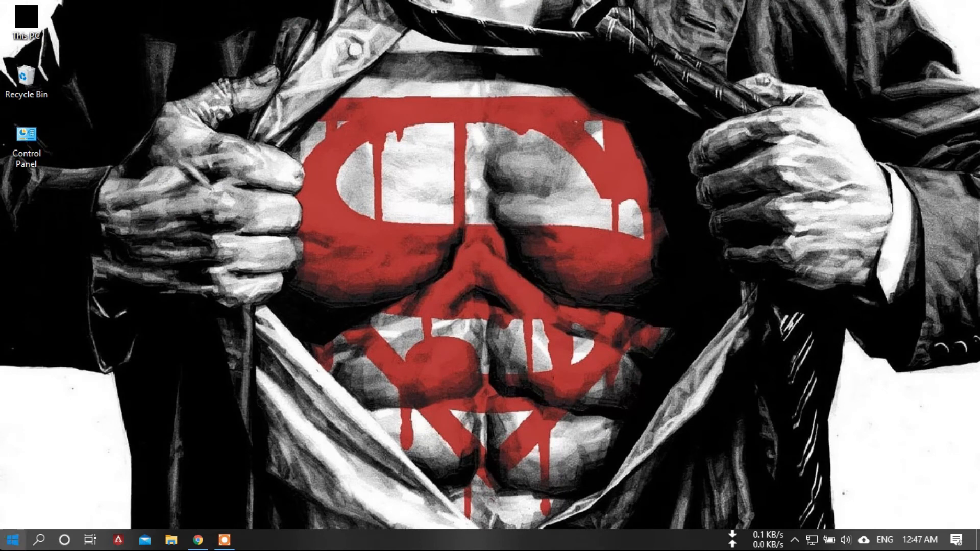
Launch Android Studio and open the SDK Manager from its welcome window
{"action": "left_click", "coordinate": [13, 539]}
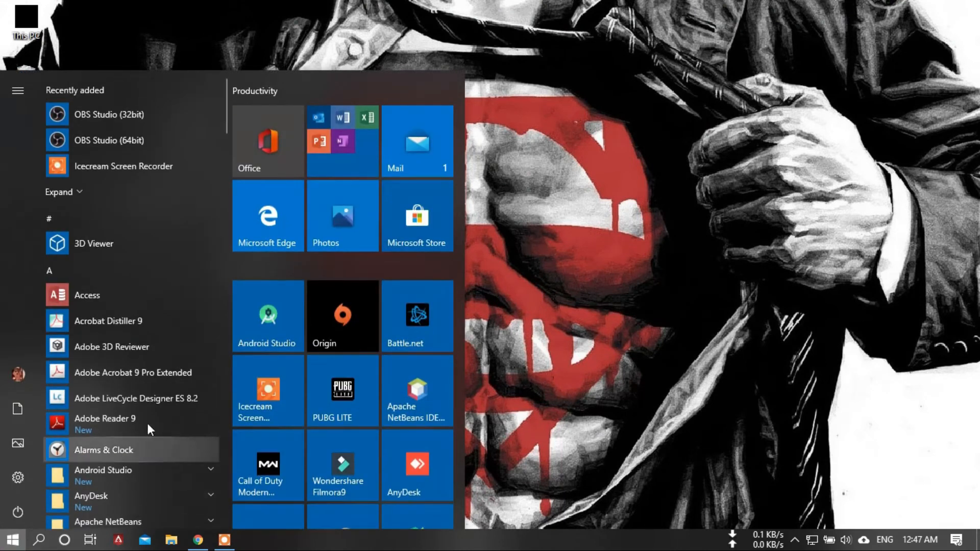
{"action": "left_click", "coordinate": [250, 314]}
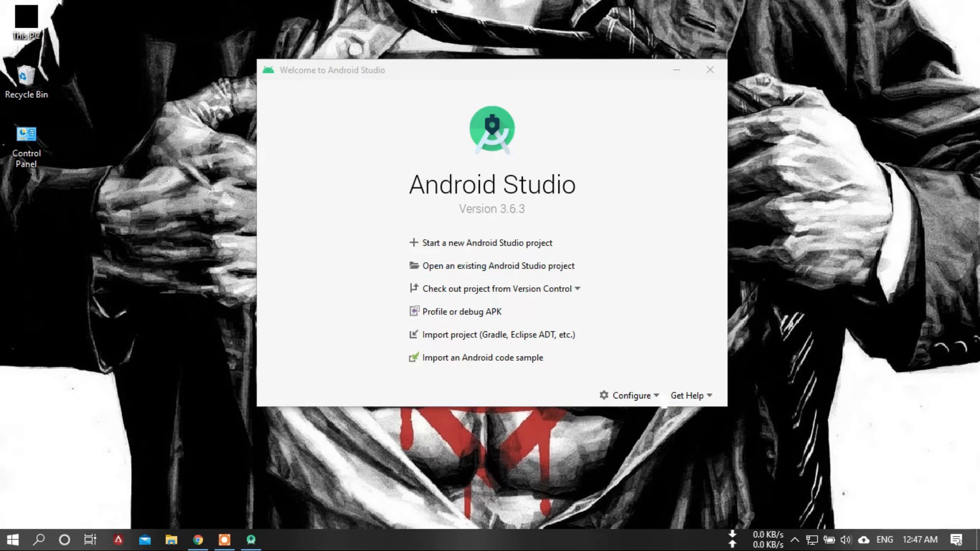
{"action": "left_click", "coordinate": [657, 396]}
{"action": "left_click", "coordinate": [656, 396]}
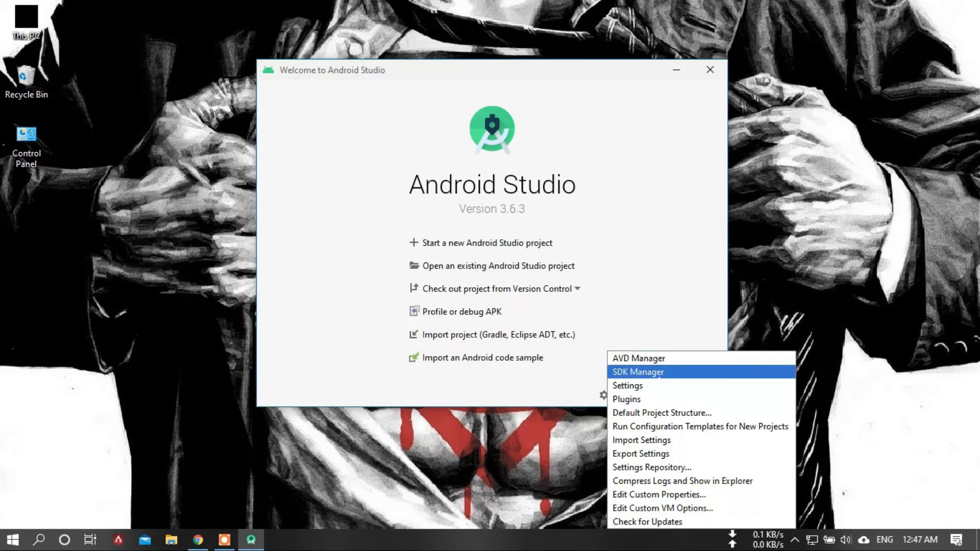
{"action": "left_click", "coordinate": [658, 373]}
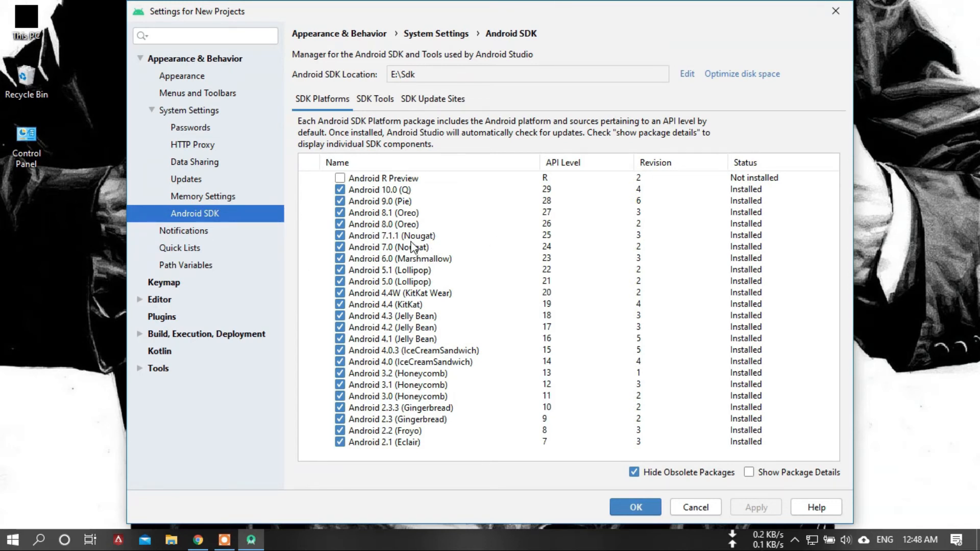
Check the list of SDK developer tools, and return to the list of Android SDK platforms
{"action": "left_click", "coordinate": [371, 104]}
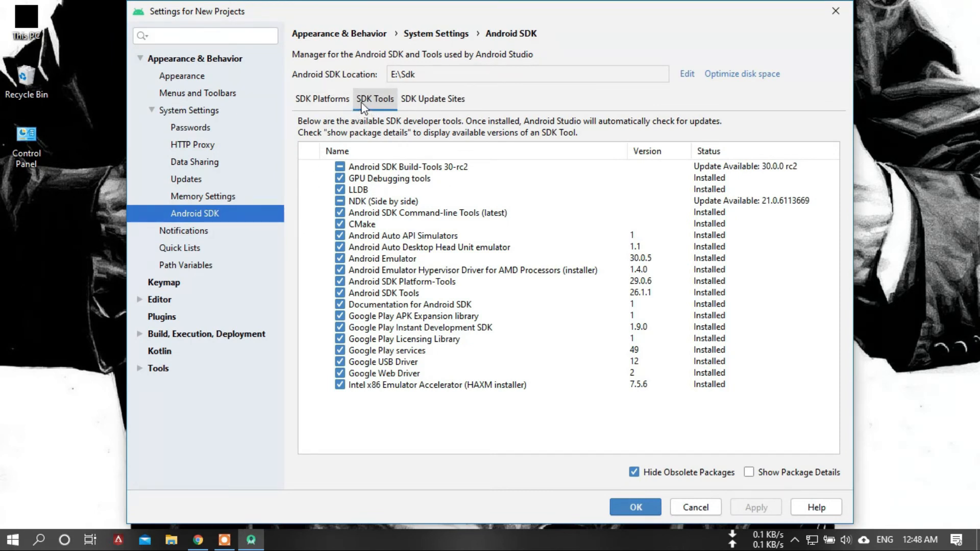
{"action": "left_click", "coordinate": [344, 102]}
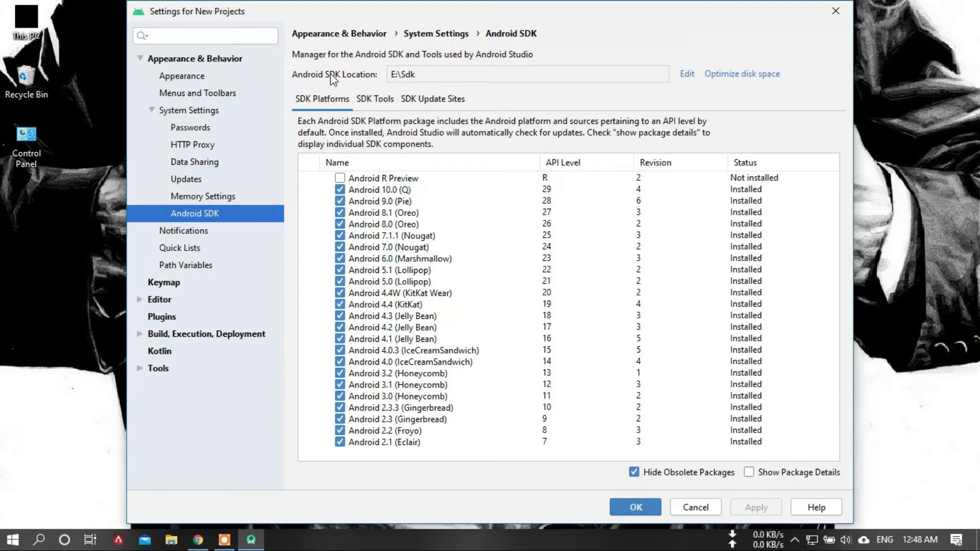
Open the Android SDK location for editing, browse the install directories on the E: drive, and cancel out of the SDK setup
{"action": "left_click", "coordinate": [686, 76]}
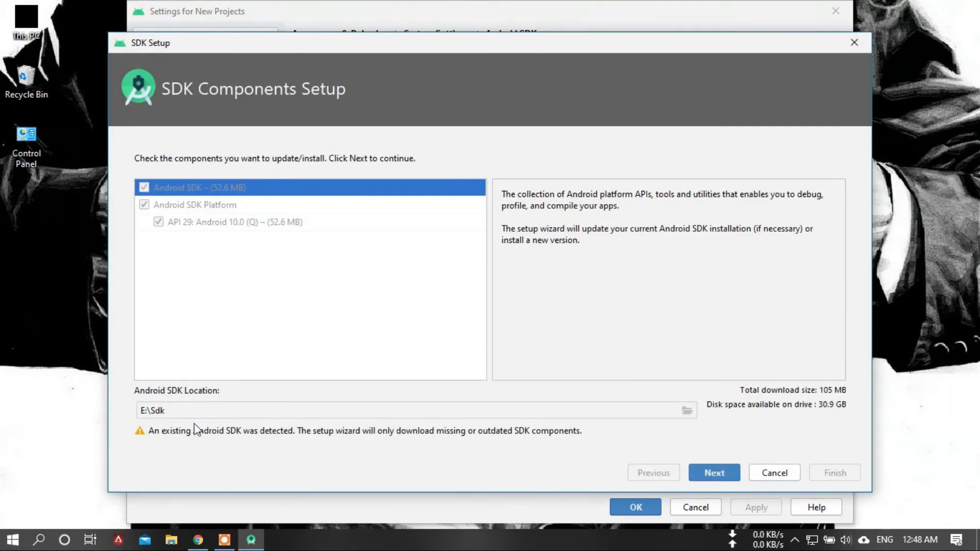
{"action": "left_click", "coordinate": [687, 411]}
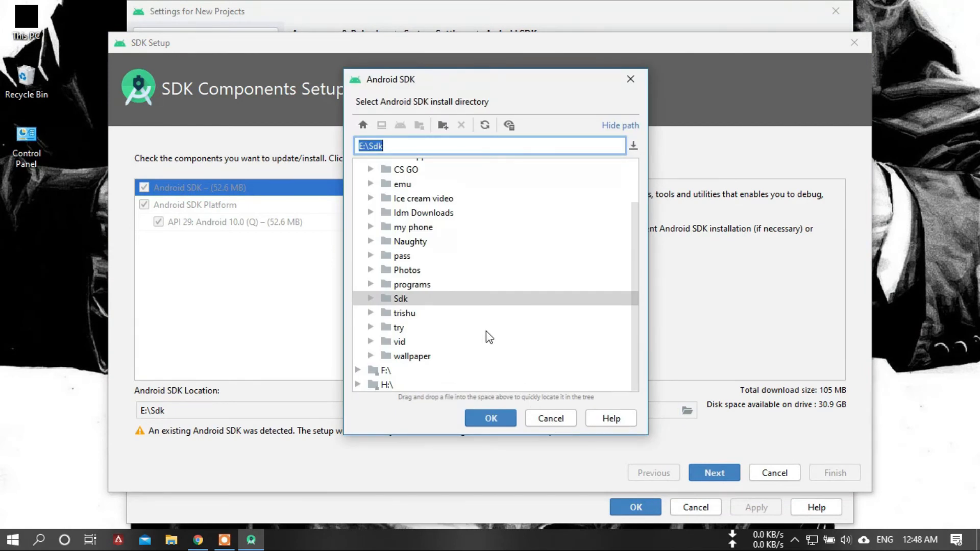
{"action": "scroll", "coordinate": [424, 301], "scroll_direction": "up", "scroll_amount": 2}
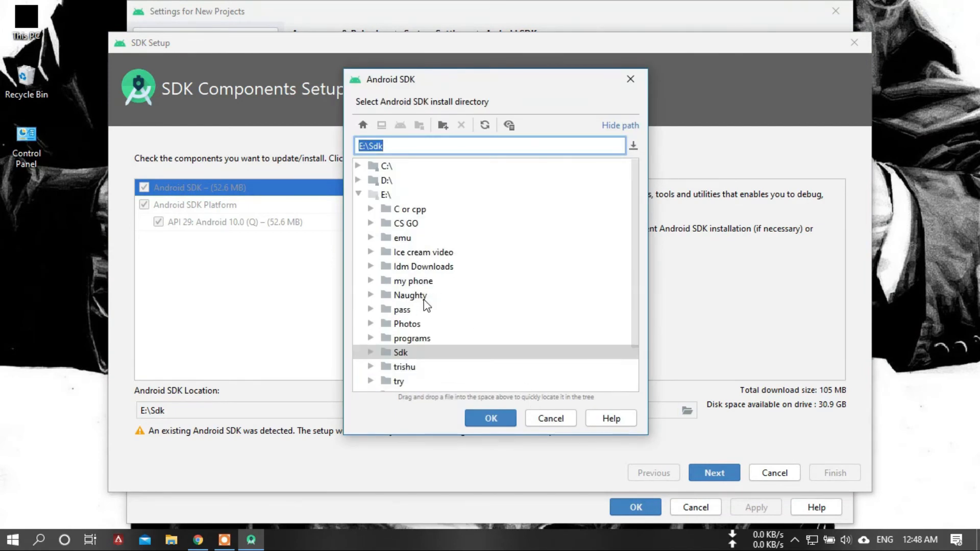
{"action": "left_click", "coordinate": [547, 419]}
{"action": "left_click", "coordinate": [775, 473]}
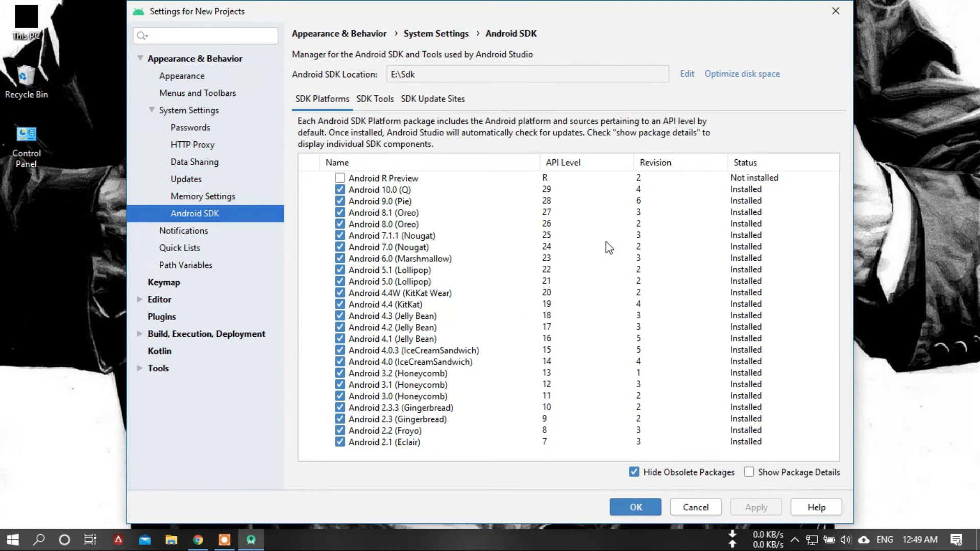
Check the list of SDK developer tools, cancel the settings window, and view the configuration options on the welcome window
{"action": "left_click", "coordinate": [374, 100]}
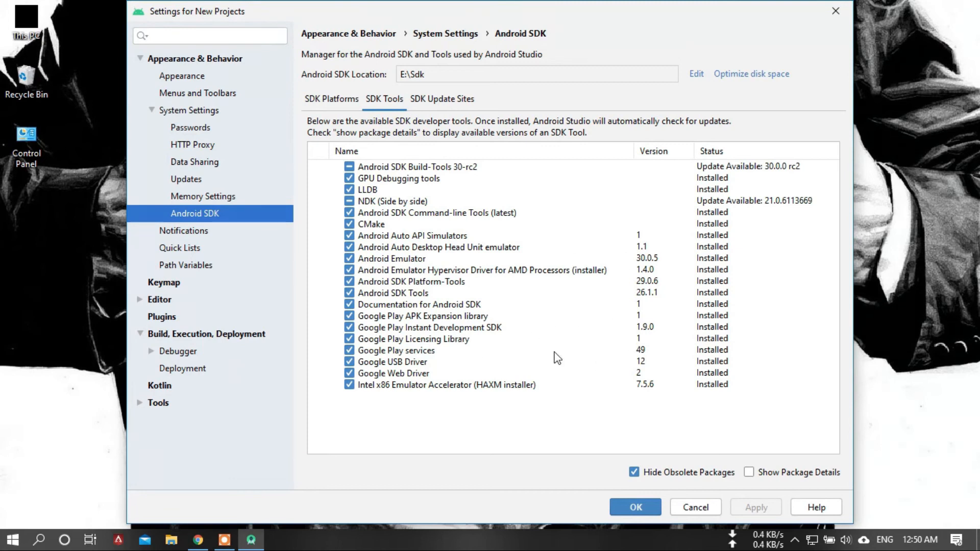
{"action": "left_click", "coordinate": [699, 507]}
{"action": "left_click", "coordinate": [635, 397]}
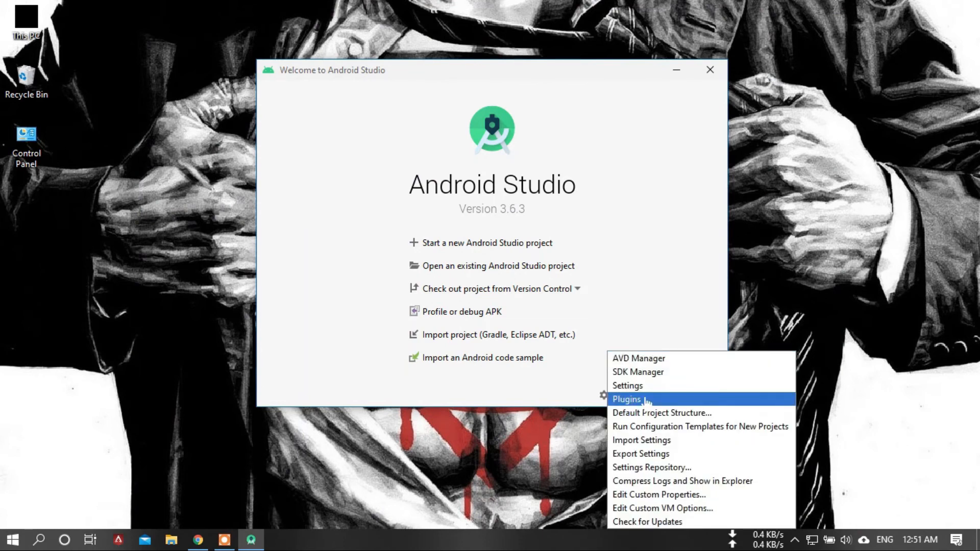
{"action": "left_click", "coordinate": [541, 387]}
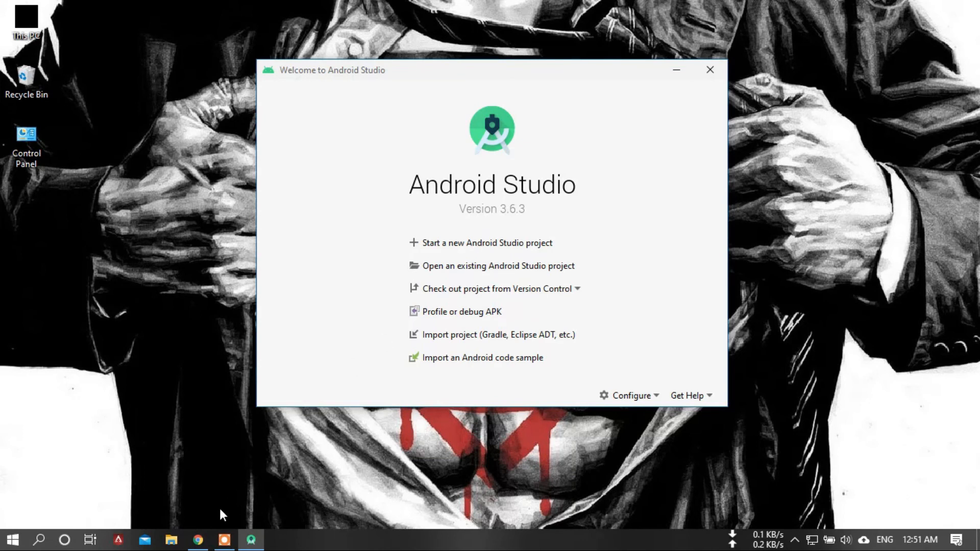
Switch to Chrome and open the gradle.org/releases page in a new tab
{"action": "left_click", "coordinate": [198, 540]}
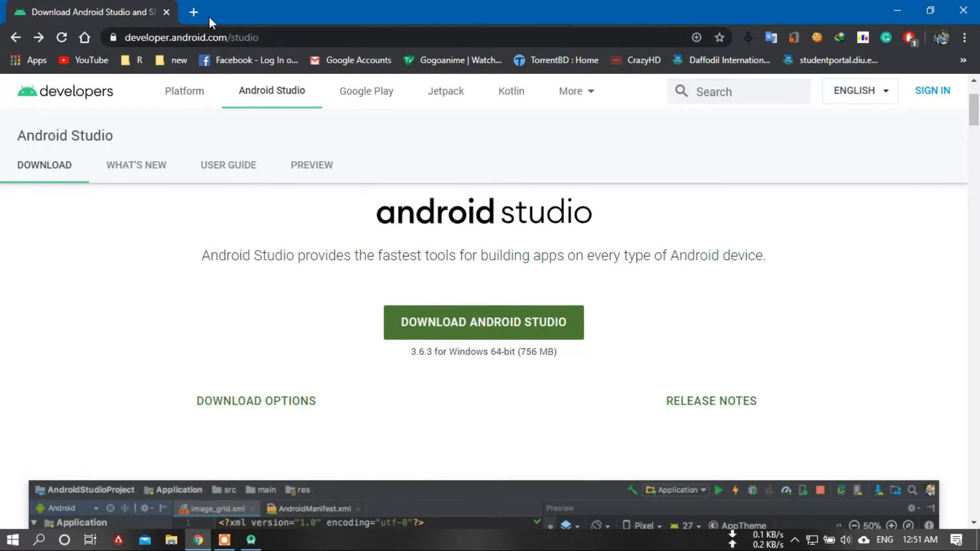
{"action": "left_click", "coordinate": [197, 13]}
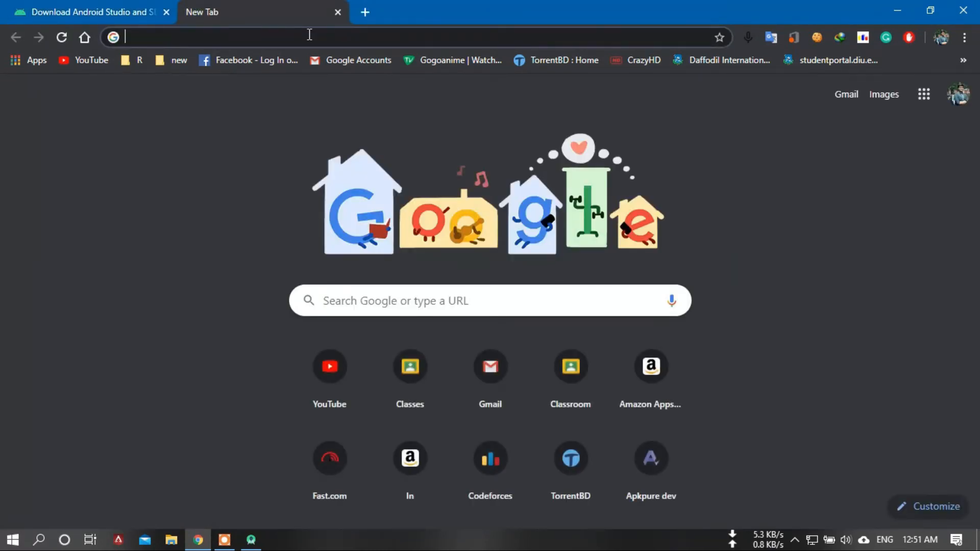
{"action": "type", "text": "gra"}
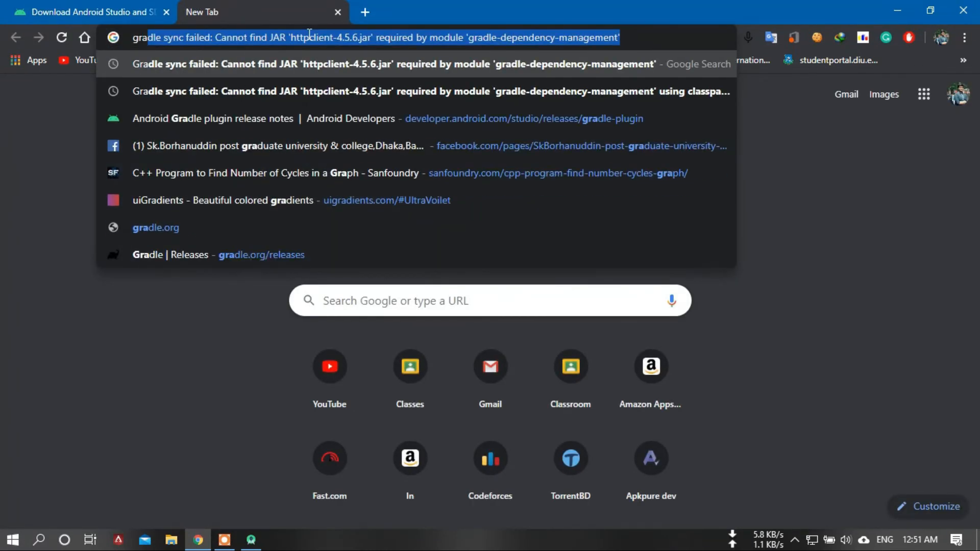
{"action": "type", "text": "dle."}
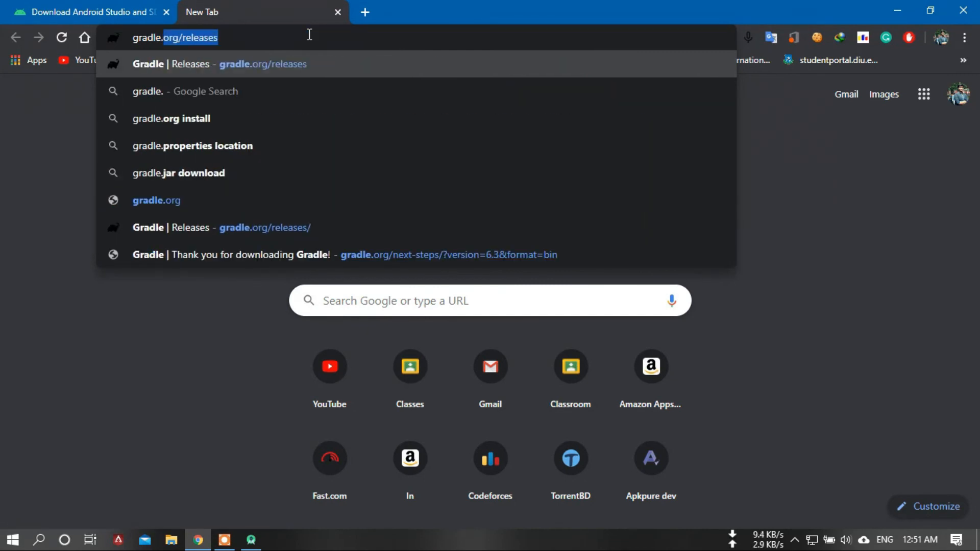
{"action": "key", "text": "Right"}
{"action": "key", "text": "Return"}
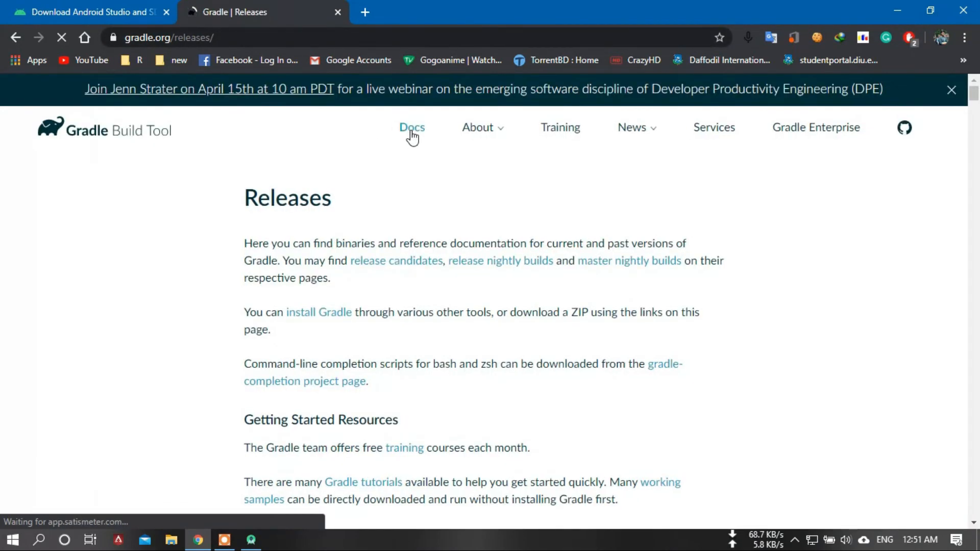
Request the complete download of Gradle v6.3, cancel the file download, and minimize the browser to return to Android Studio
{"action": "scroll", "coordinate": [435, 250], "scroll_direction": "down", "scroll_amount": 4}
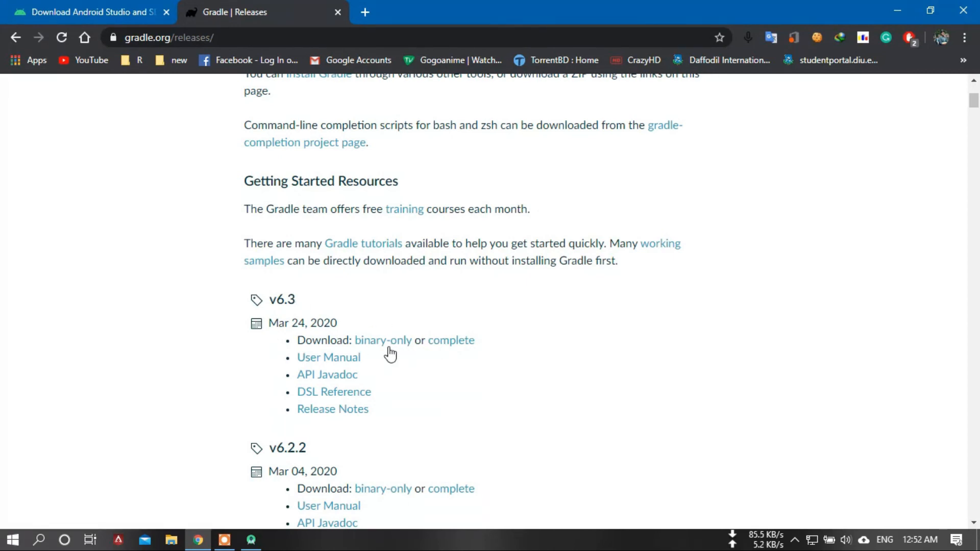
{"action": "left_click", "coordinate": [447, 341]}
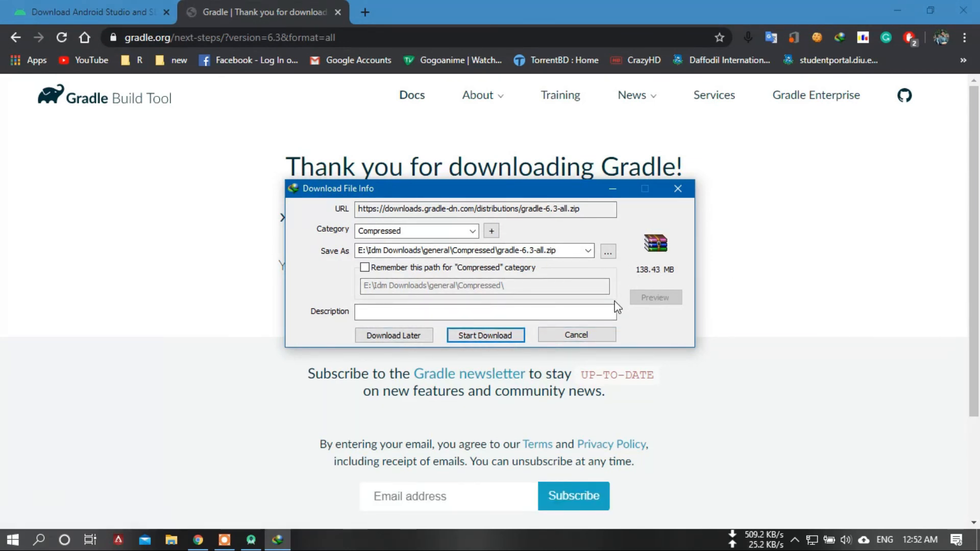
{"action": "left_click", "coordinate": [594, 335]}
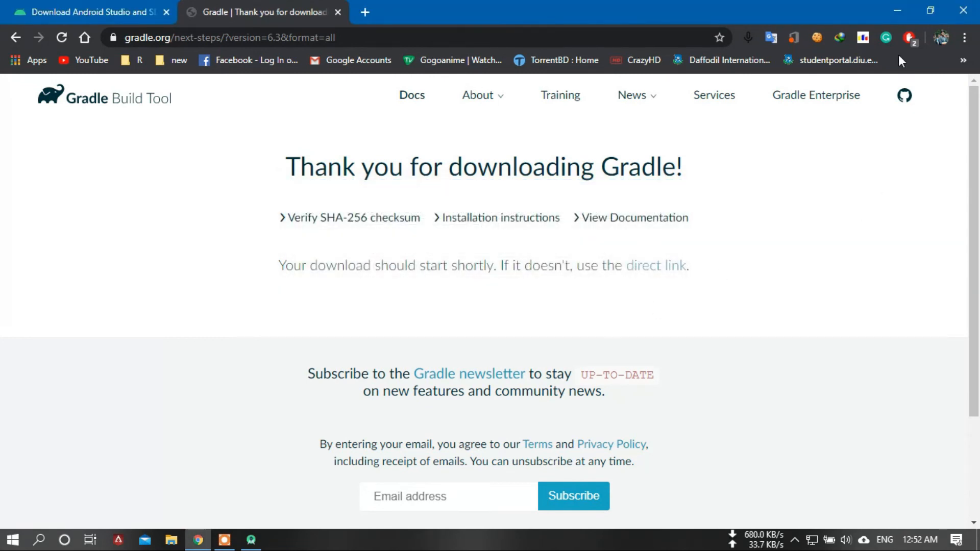
{"action": "left_click", "coordinate": [898, 11]}
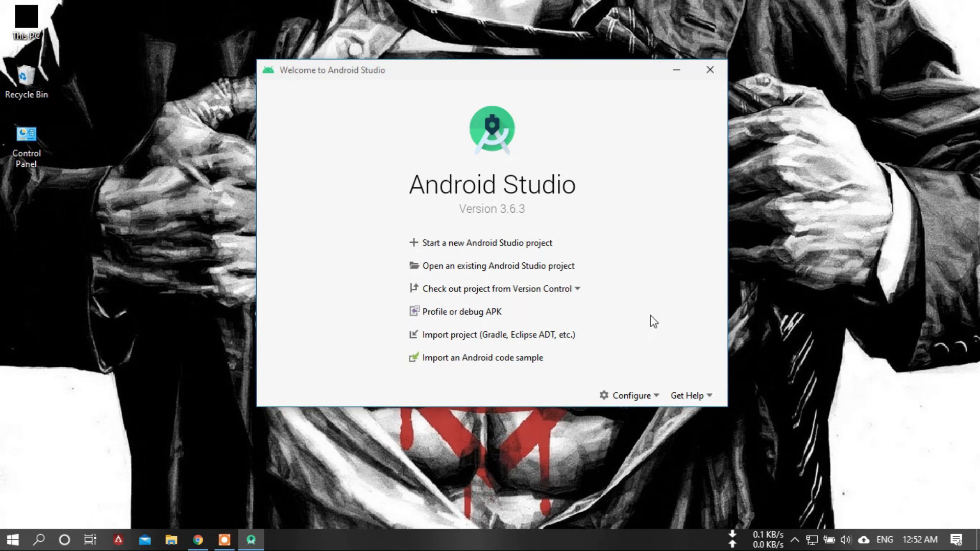
{"action": "left_click", "coordinate": [653, 395]}
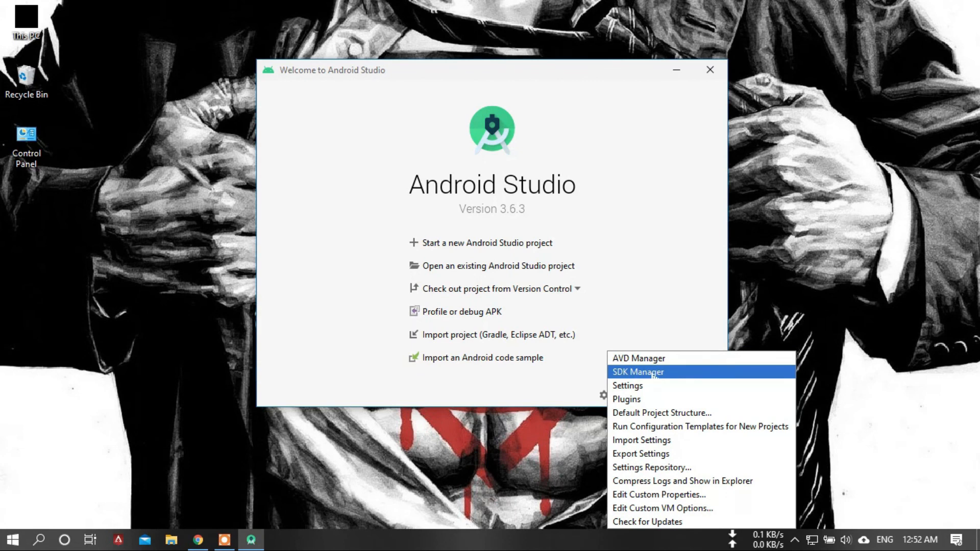
{"action": "left_click", "coordinate": [660, 307]}
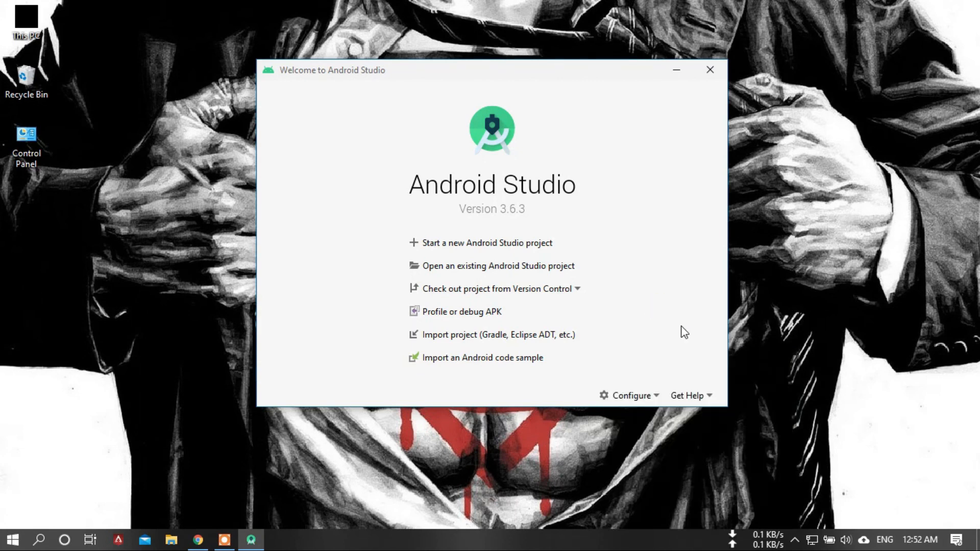